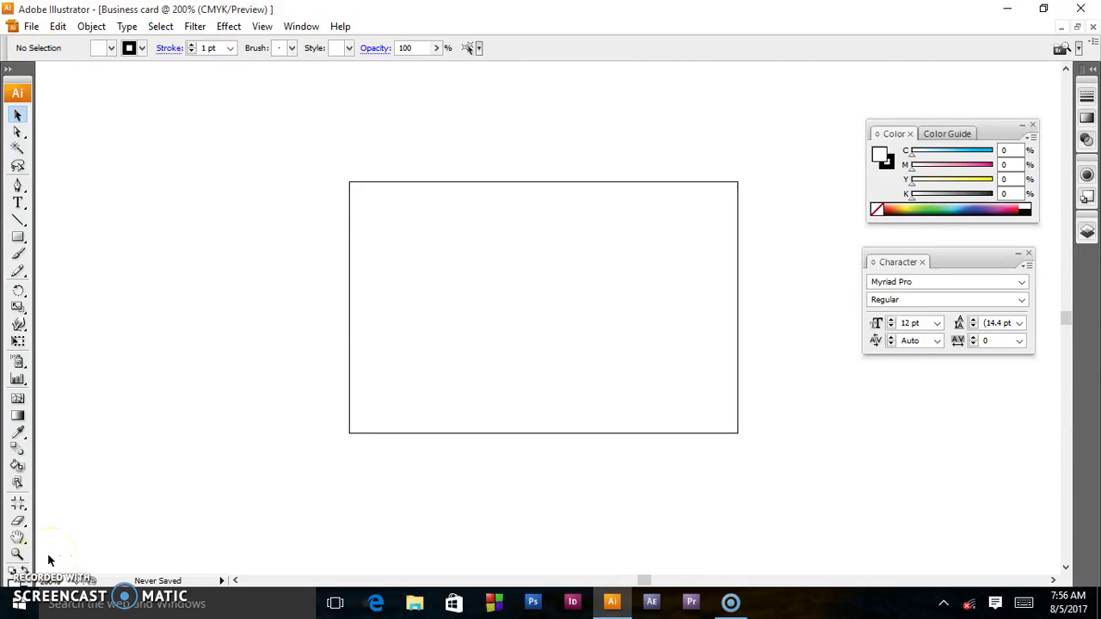
# Step: Try several tools in the Tools panel and click on the card
pyautogui.click(157, 416)
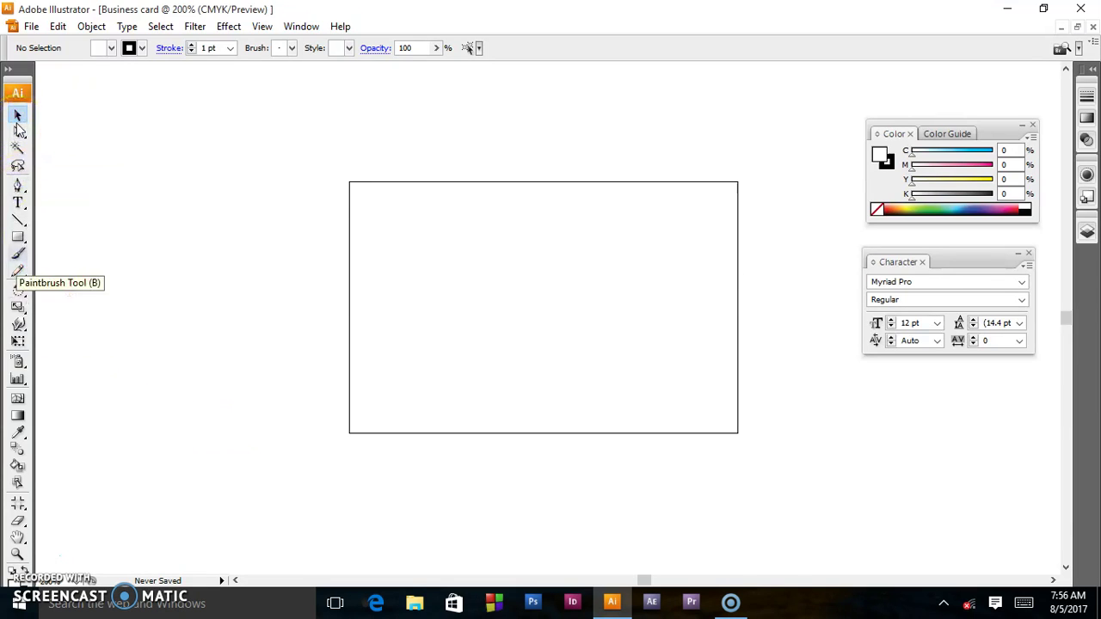
pyautogui.click(39, 182)
pyautogui.click(37, 223)
pyautogui.click(31, 157)
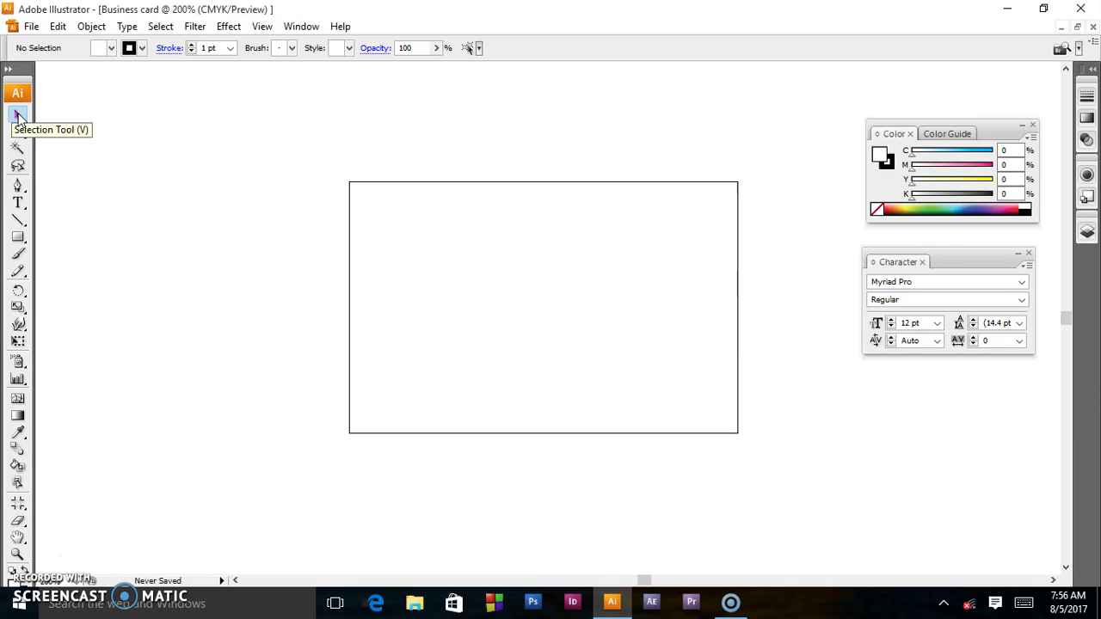
pyautogui.click(18, 120)
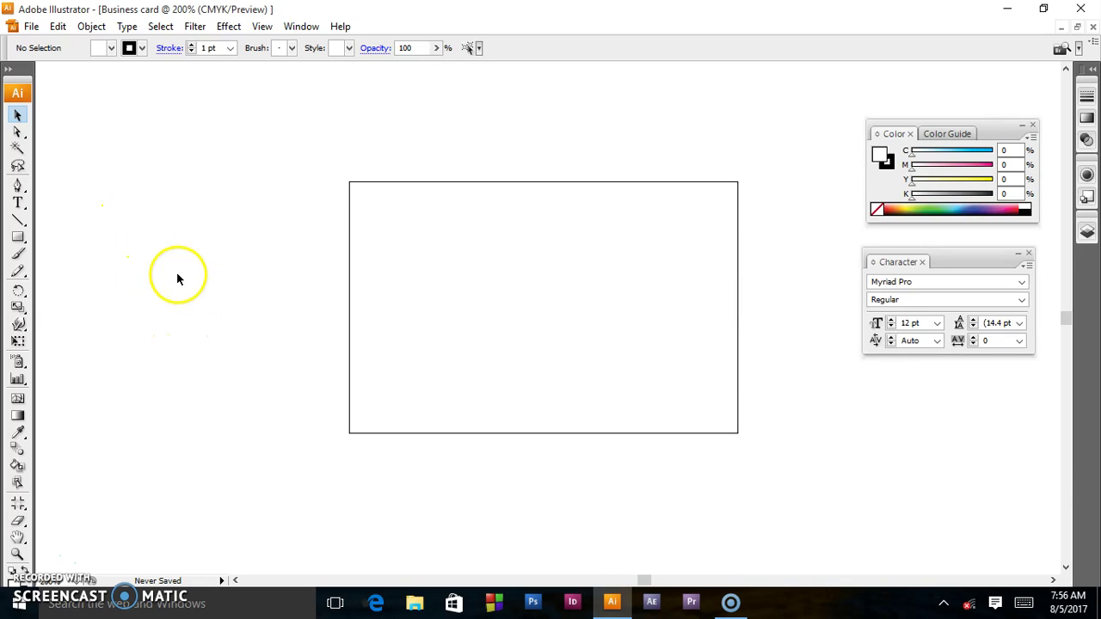
pyautogui.click(443, 258)
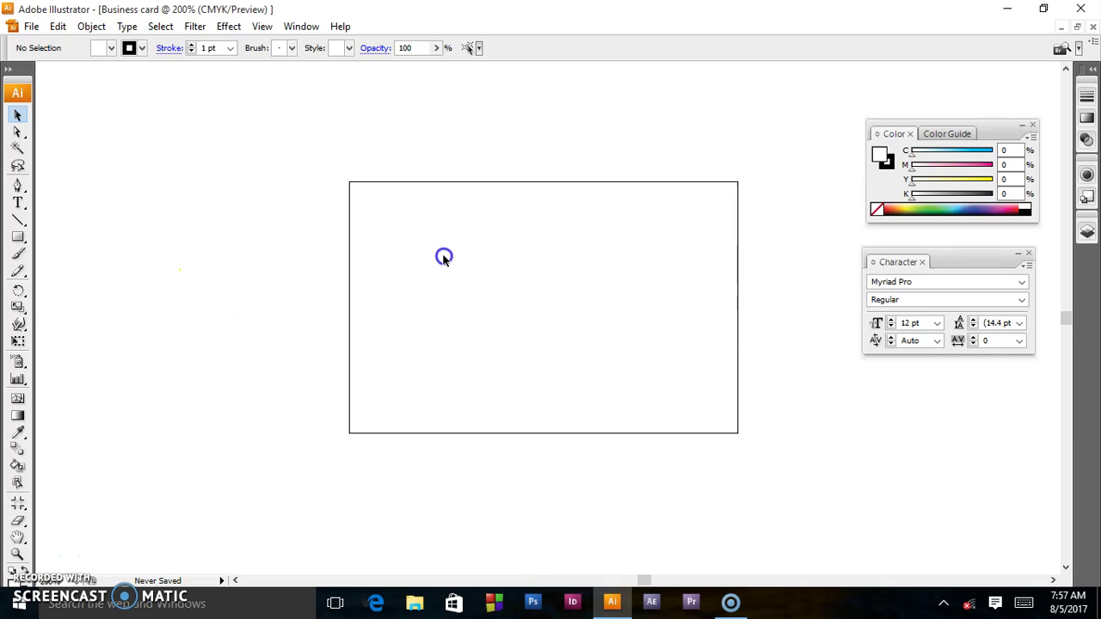
# Step: Type 'viral tim' in the card's upper-left area, undoing the test letters 'jj'
pyautogui.click(19, 204)
pyautogui.click(411, 236)
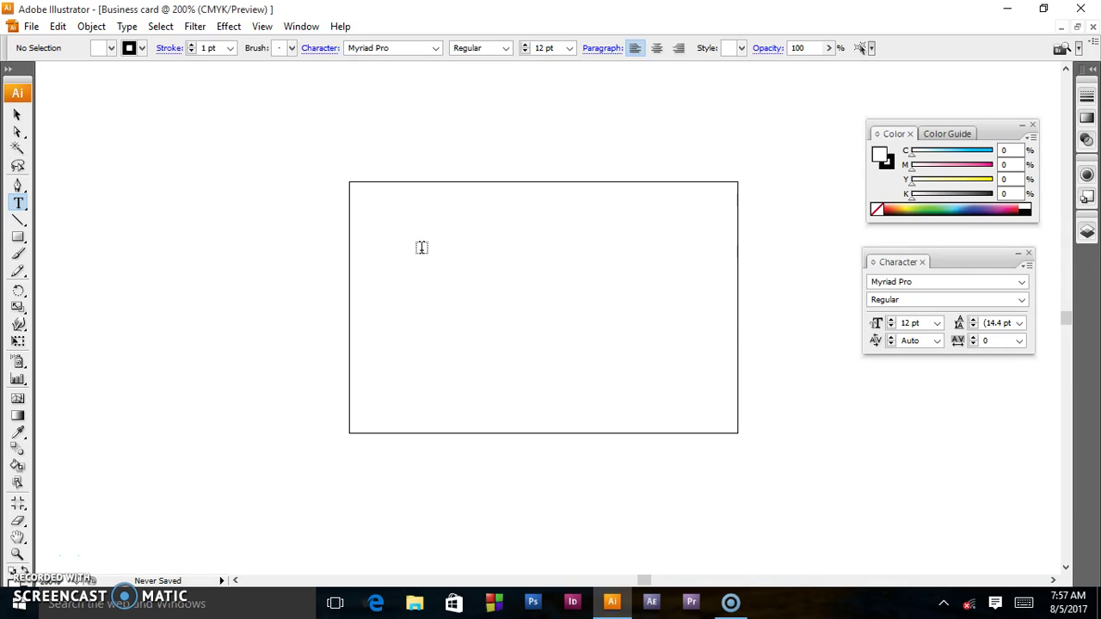
pyautogui.click(418, 241)
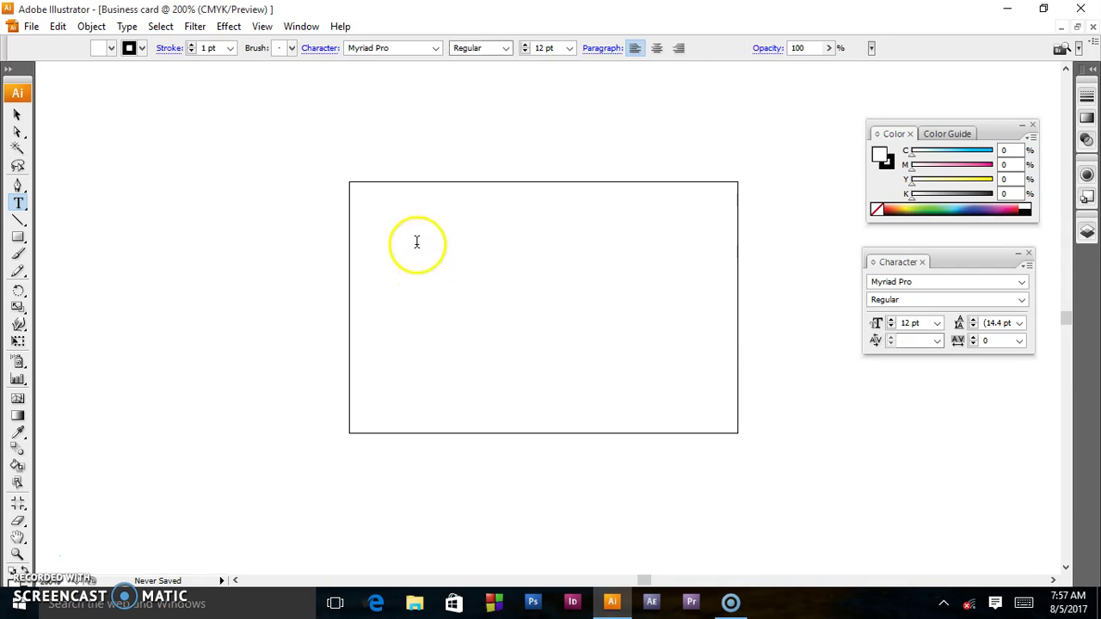
pyautogui.write('jj')
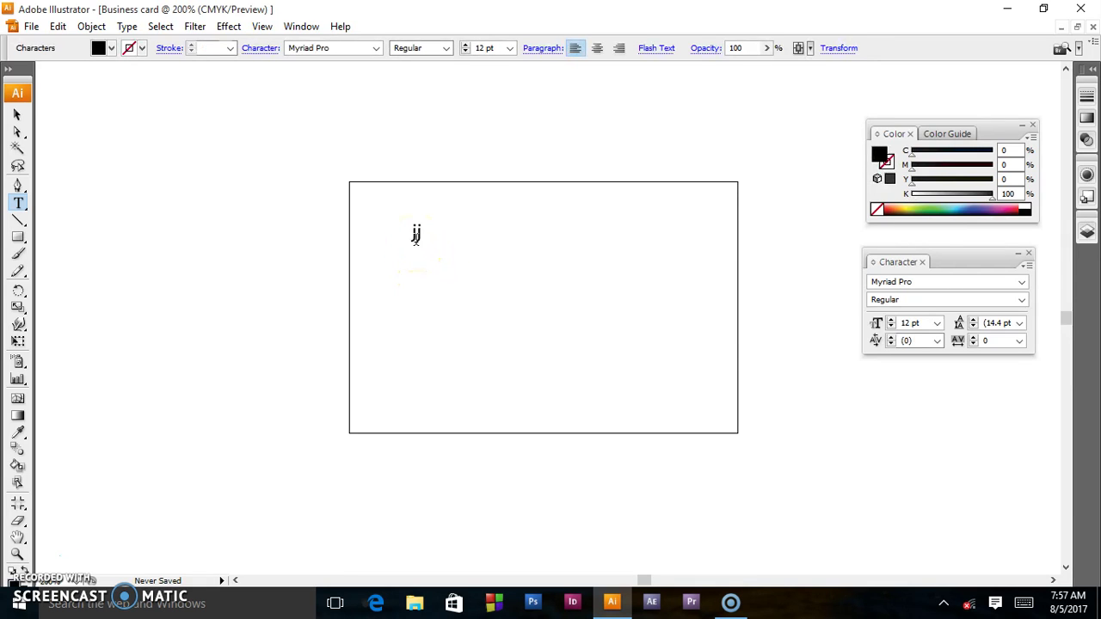
pyautogui.click(456, 232)
pyautogui.hotkey('ctrl', 'z')
pyautogui.write('viral tim')
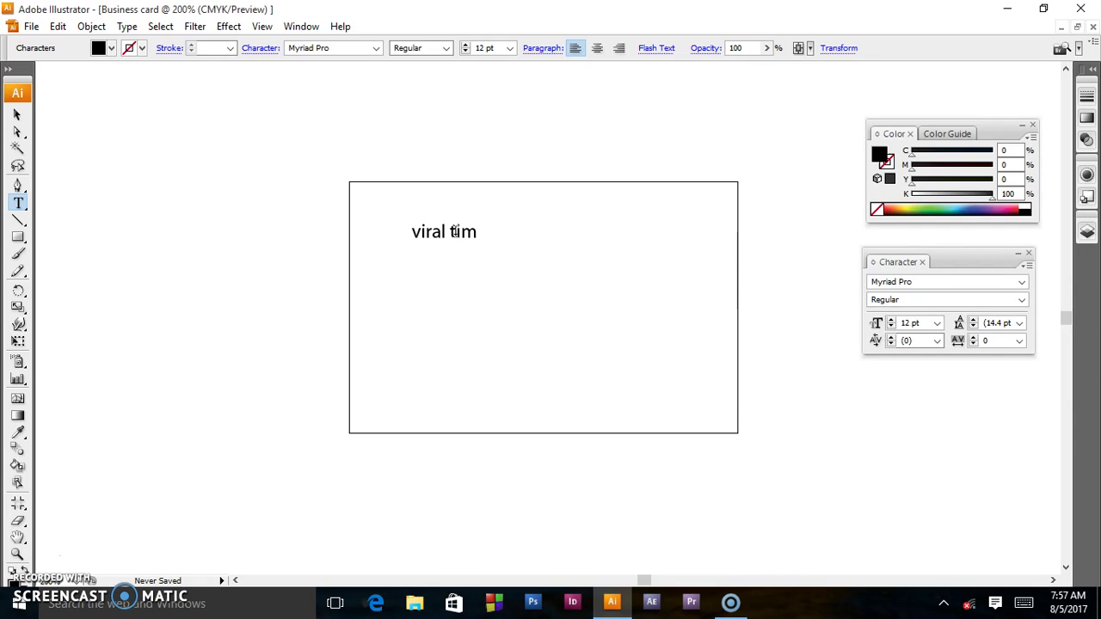
# Step: Drag the viral tim text lower into the card's upper half, undo one misplaced move, then deselect
pyautogui.click(18, 116)
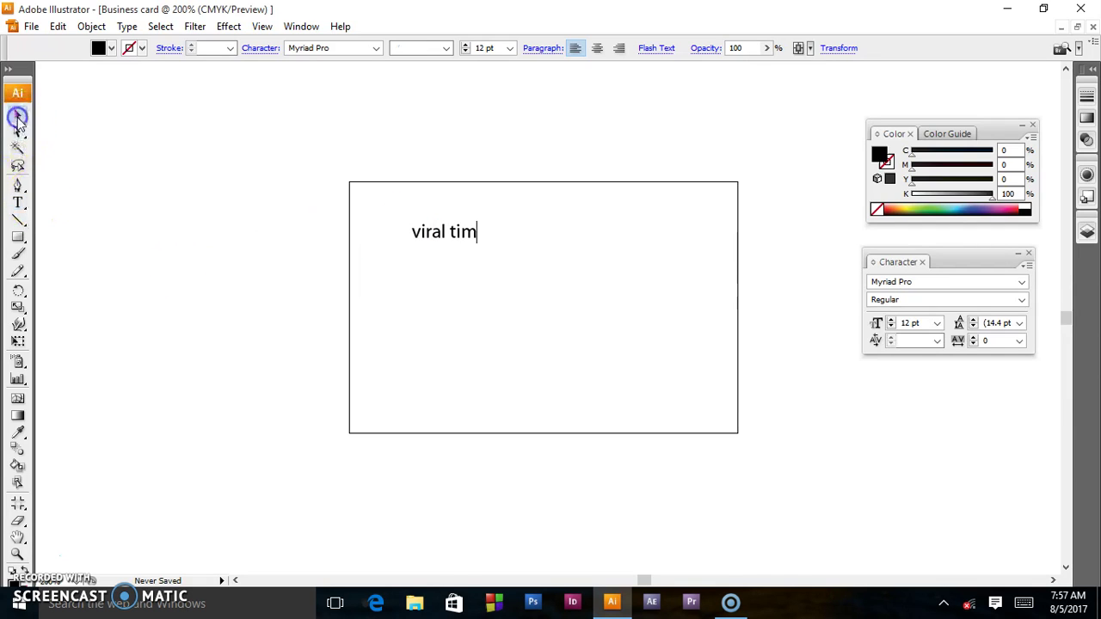
pyautogui.click(438, 235)
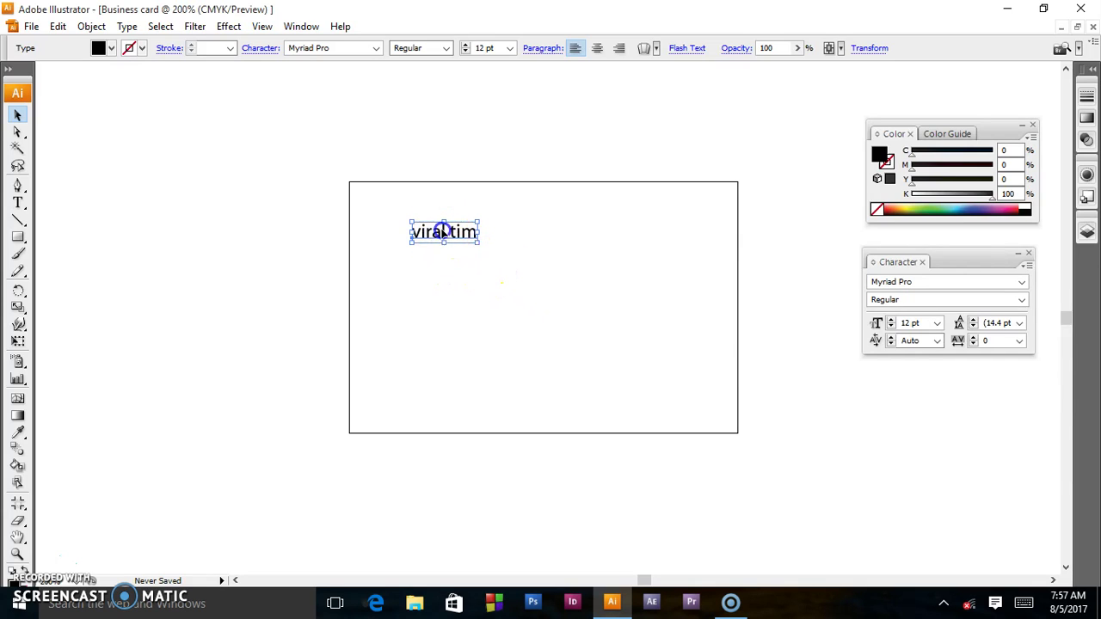
pyautogui.click(449, 234)
pyautogui.click(461, 252)
pyautogui.moveTo(451, 232); pyautogui.dragTo(524, 278)
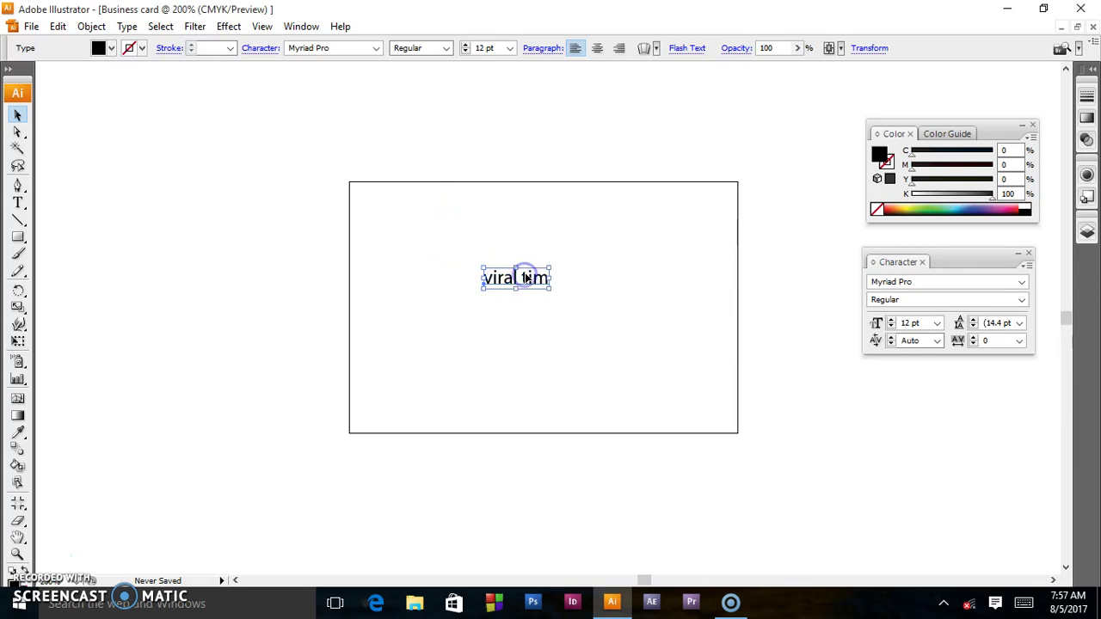
pyautogui.hotkey('ctrl', 'z')
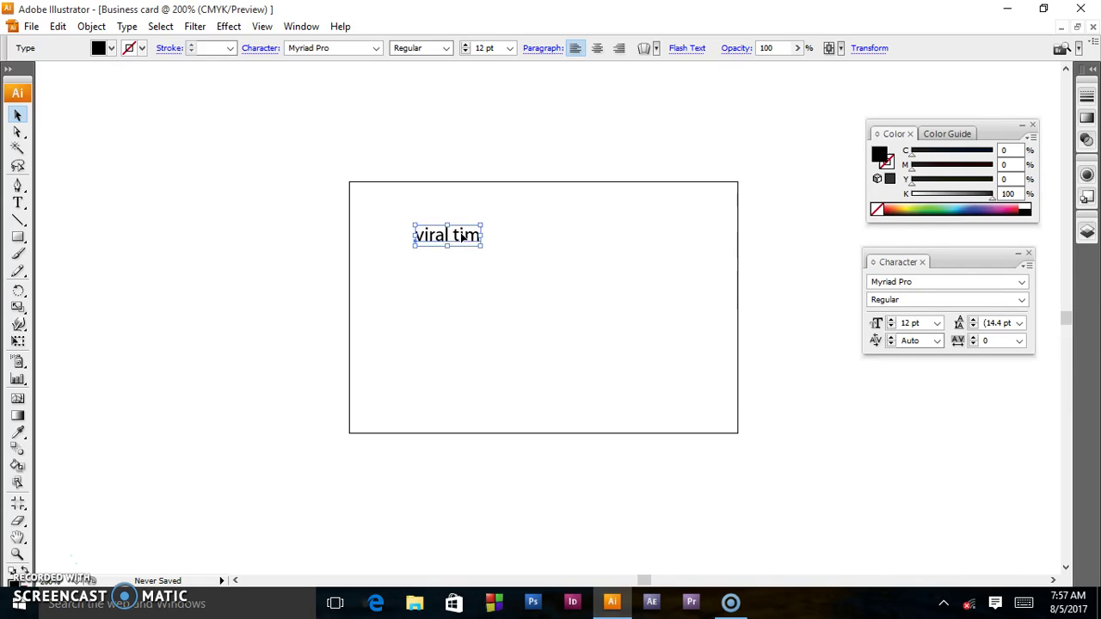
pyautogui.moveTo(457, 234); pyautogui.dragTo(474, 251)
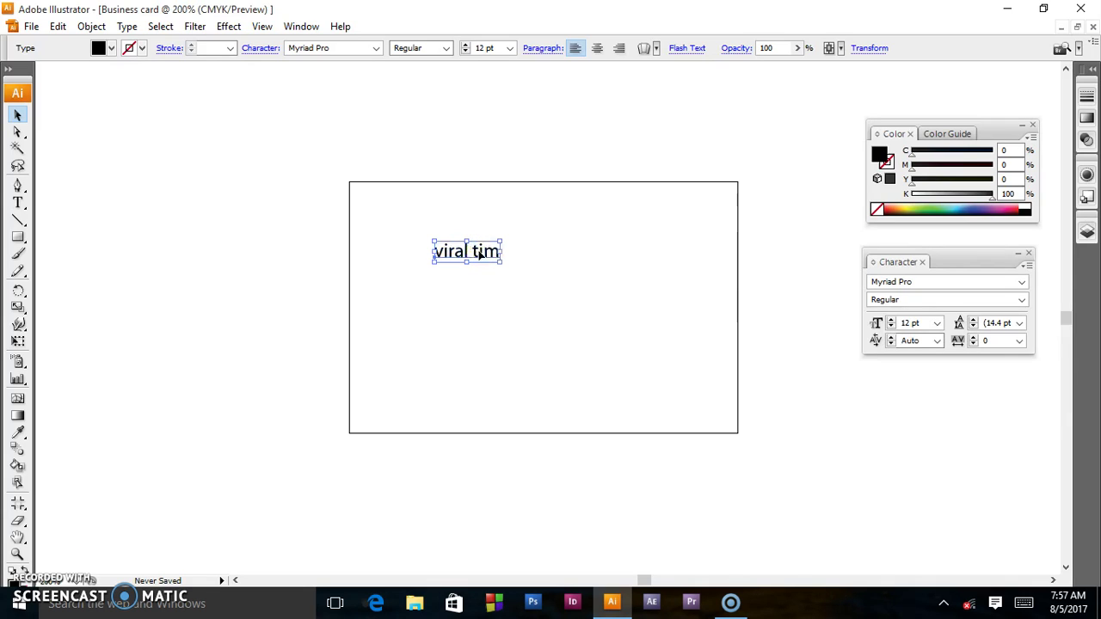
pyautogui.moveTo(480, 256); pyautogui.dragTo(481, 288)
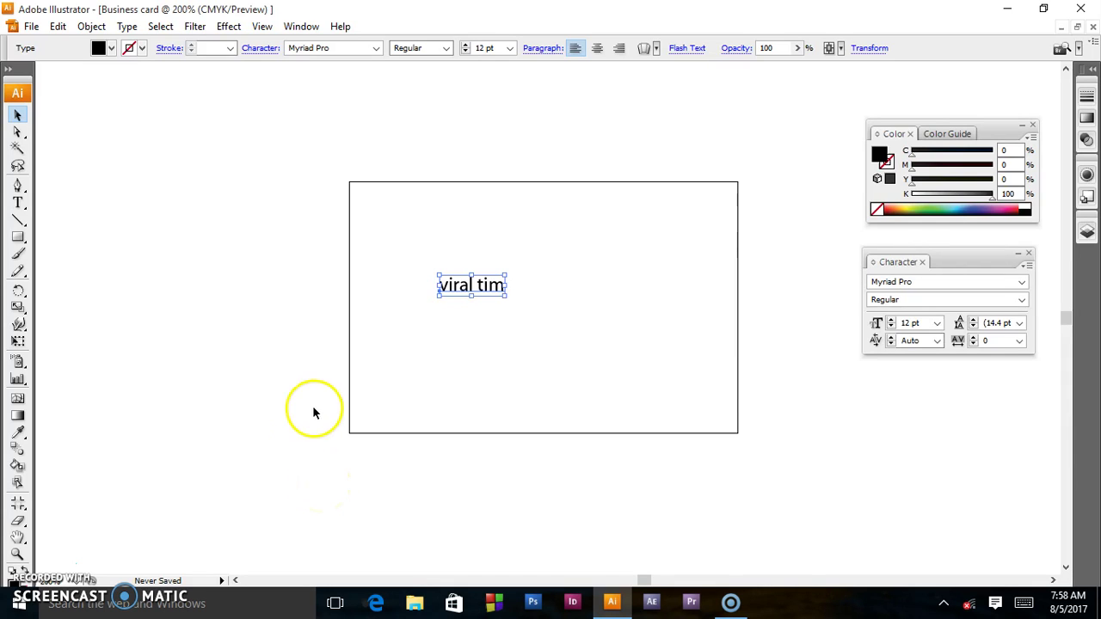
pyautogui.click(358, 403)
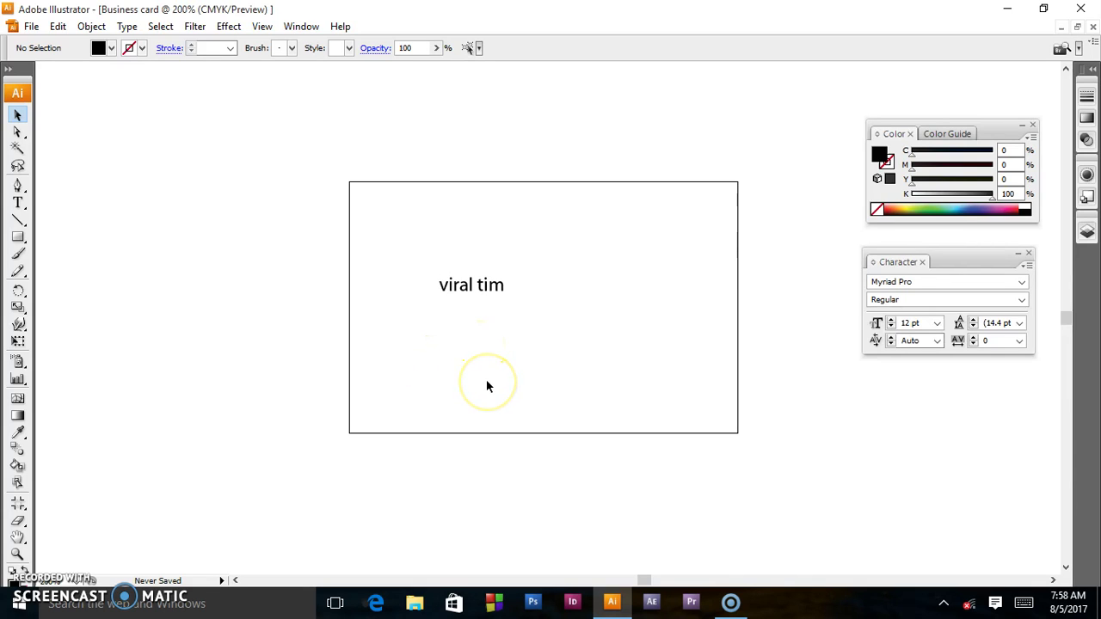
pyautogui.click(486, 285)
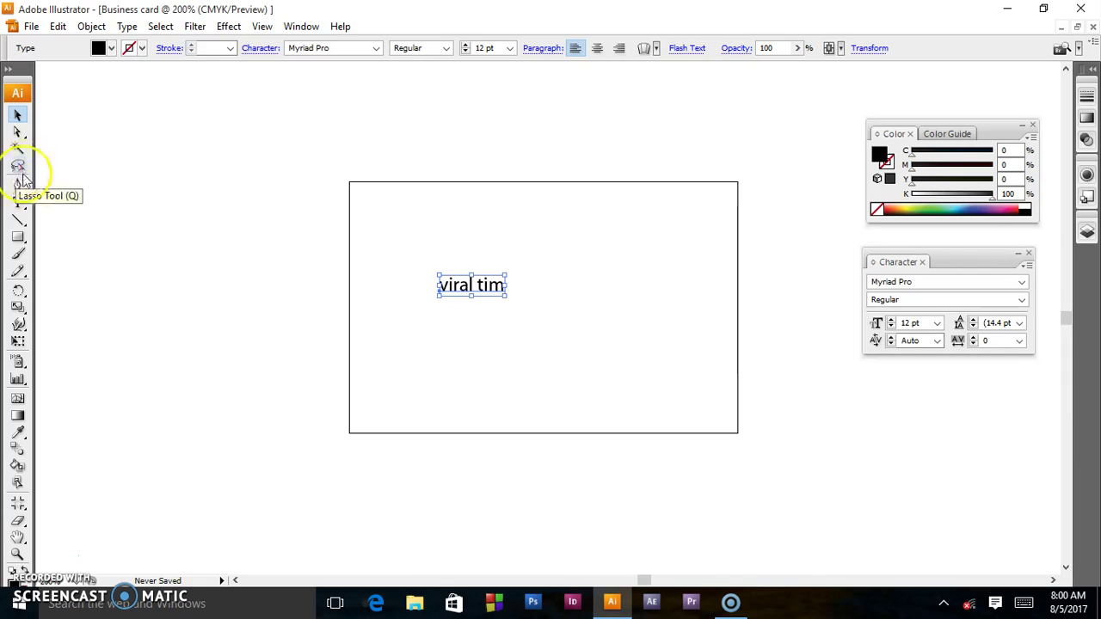
pyautogui.click(18, 187)
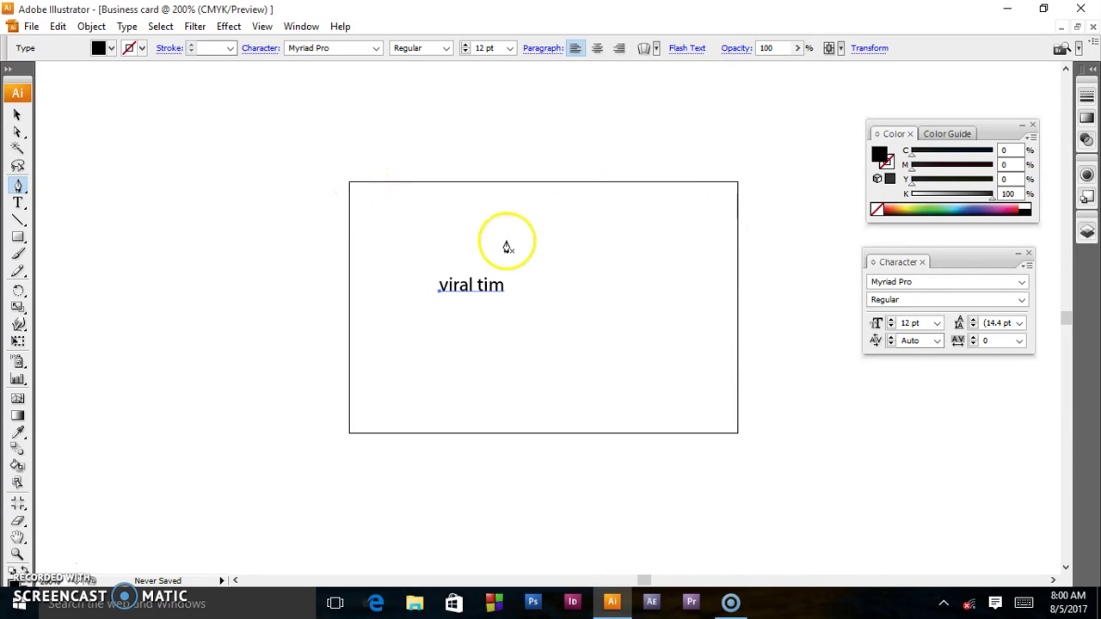
pyautogui.click(349, 183)
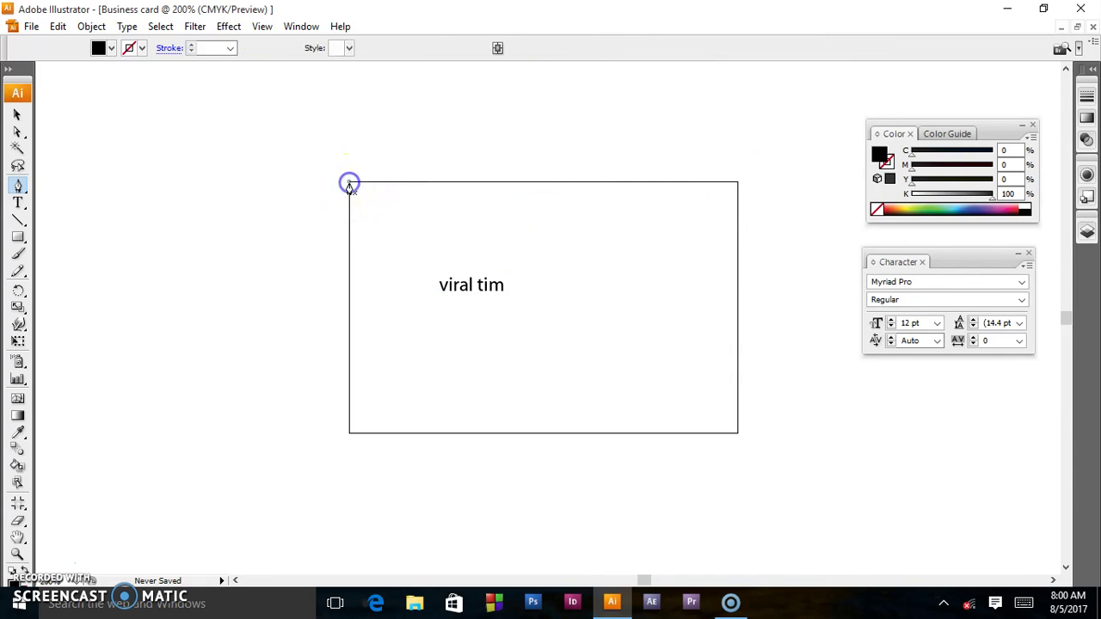
pyautogui.click(737, 184)
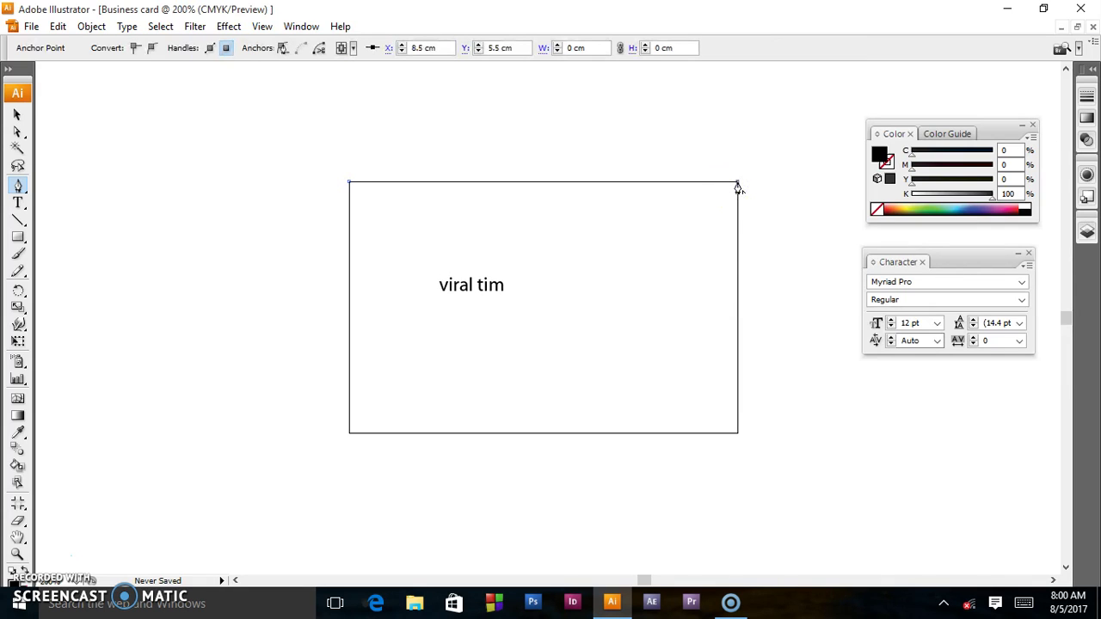
pyautogui.click(506, 241)
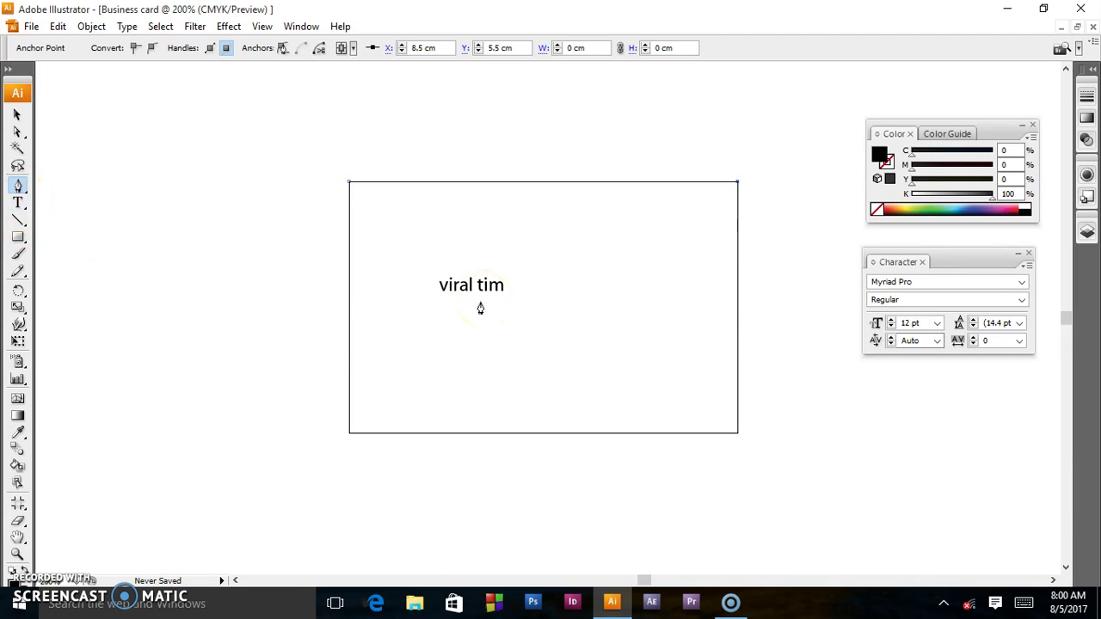
pyautogui.click(20, 191)
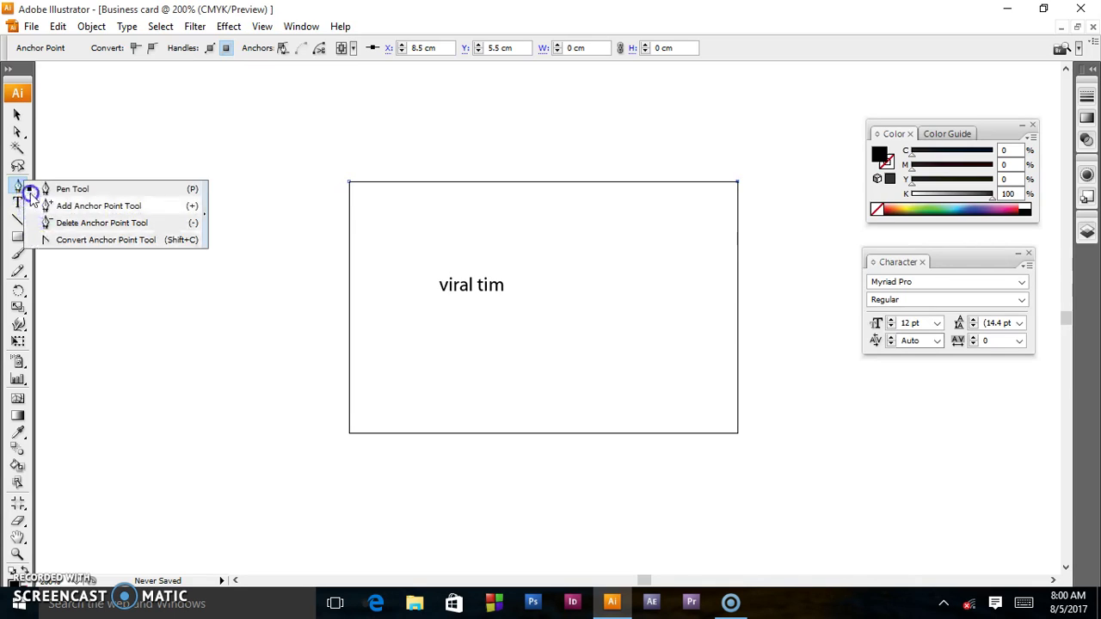
pyautogui.click(19, 170)
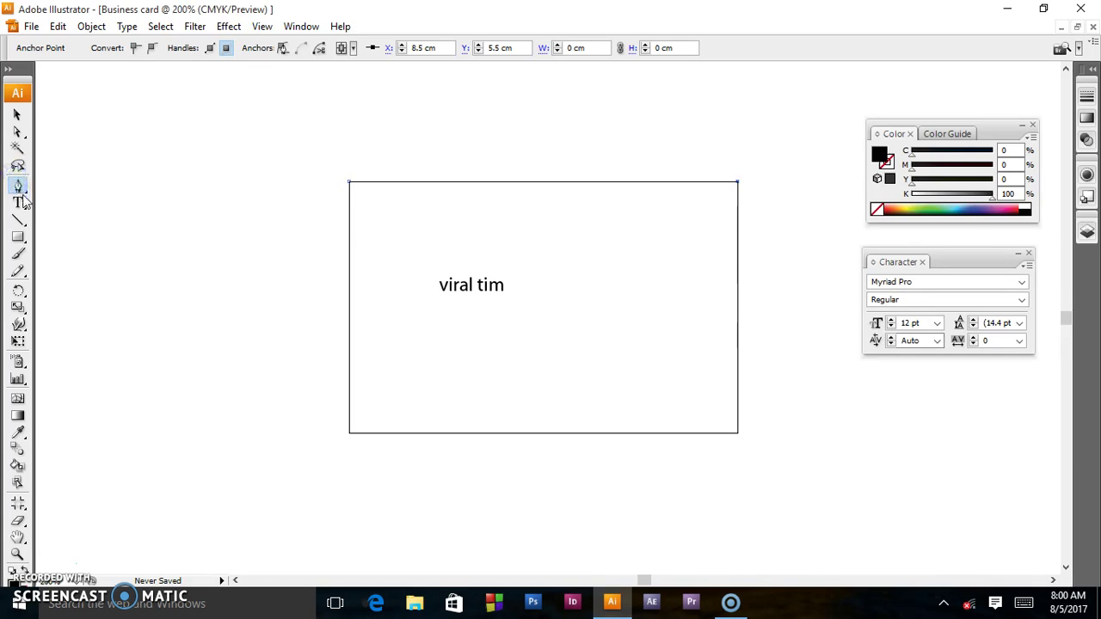
pyautogui.click(20, 203)
pyautogui.moveTo(23, 209); pyautogui.dragTo(16, 180)
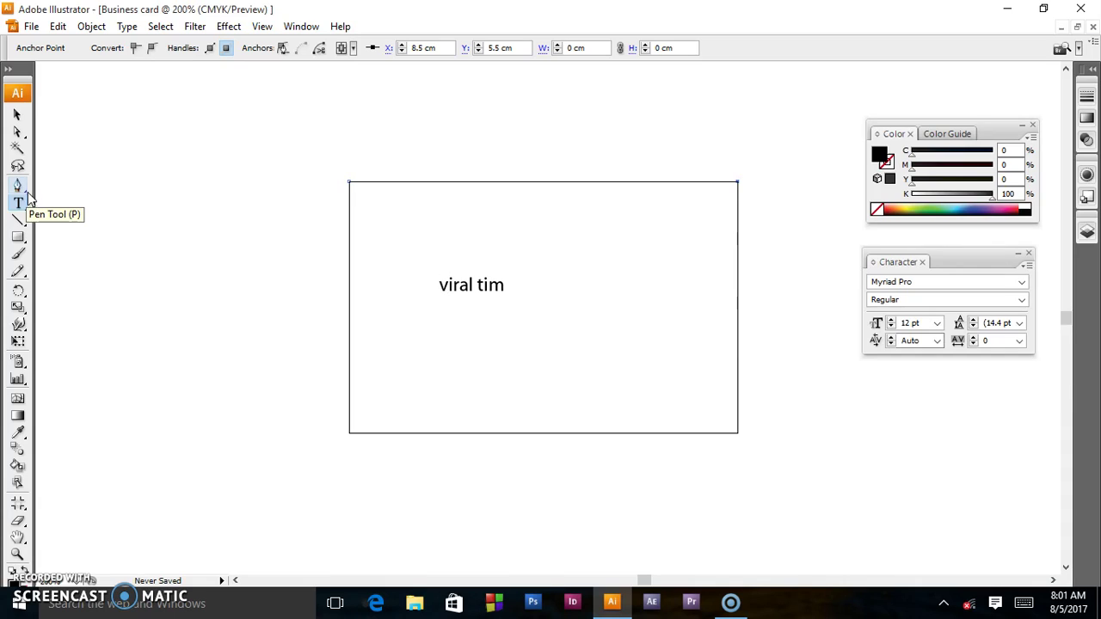
pyautogui.click(37, 202)
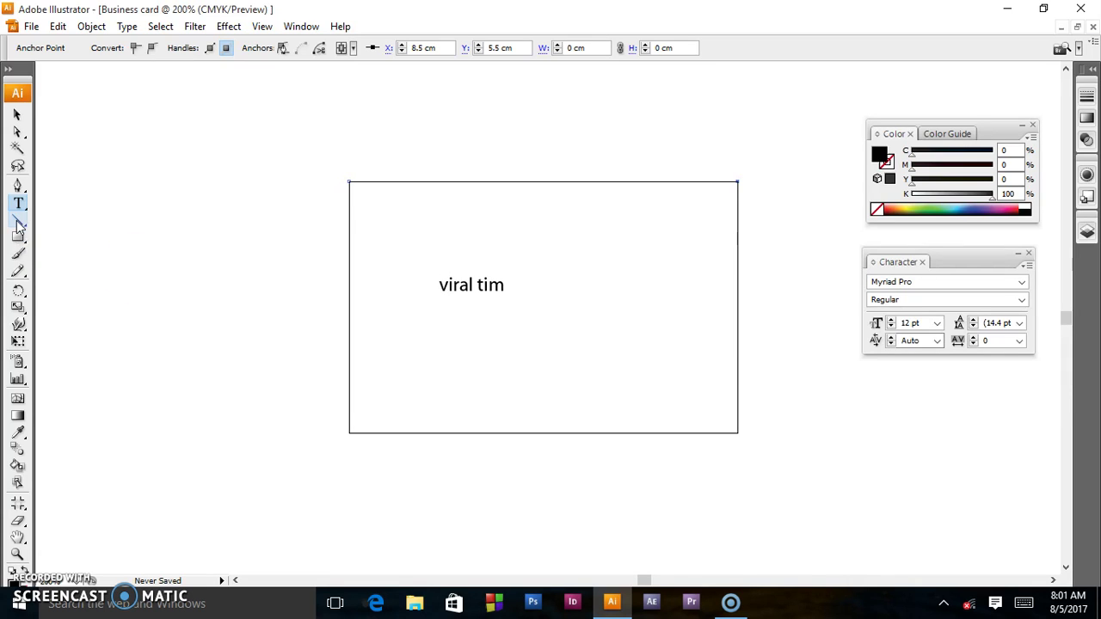
# Step: Draw an 8.5 cm horizontal line spanning the card's full width below viral tim
pyautogui.click(19, 221)
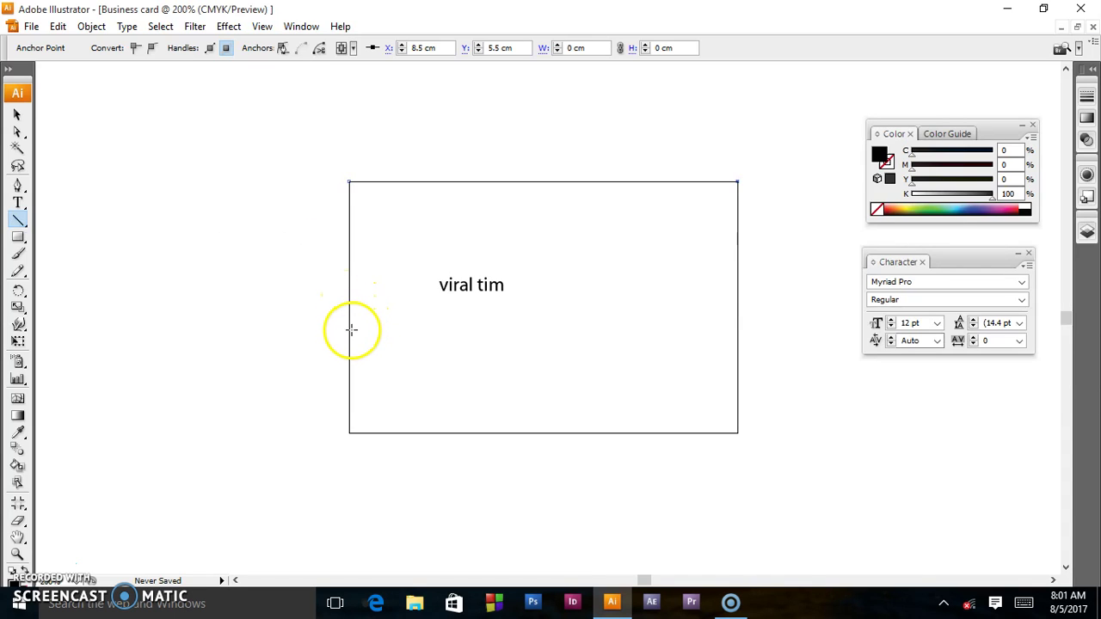
pyautogui.moveTo(351, 329)
pyautogui.mouseDown()
pyautogui.moveTo(405, 316)
pyautogui.moveTo(560, 318)
pyautogui.moveTo(738, 334)
pyautogui.mouseUp()
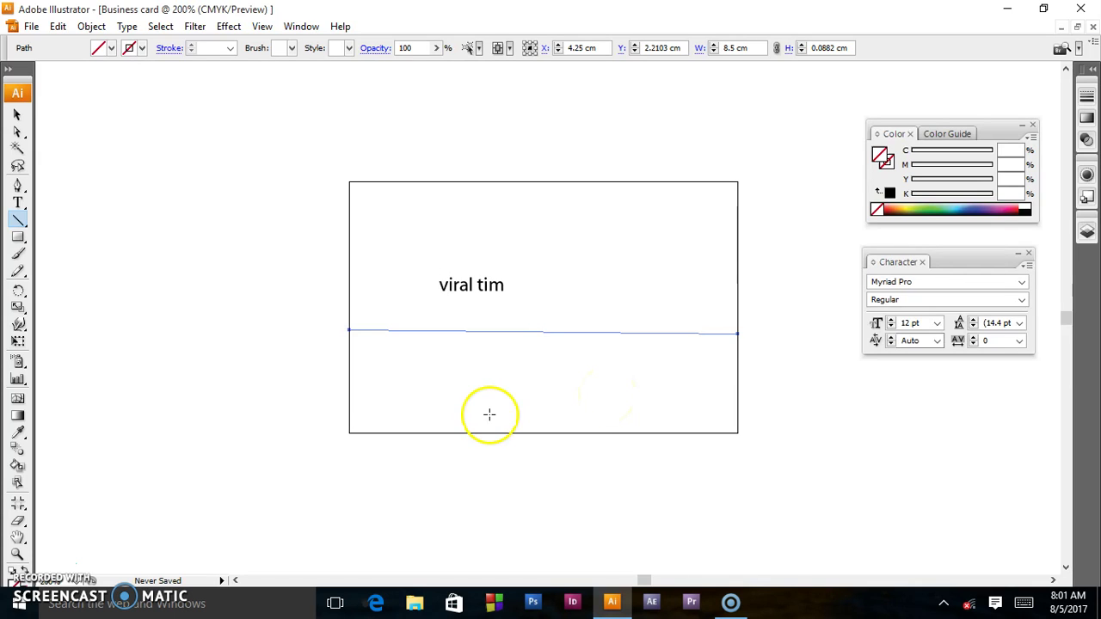
# Step: Draw a roughly 3.14 × 1.36 cm rectangle above viral tim and fill it yellow
pyautogui.click(18, 239)
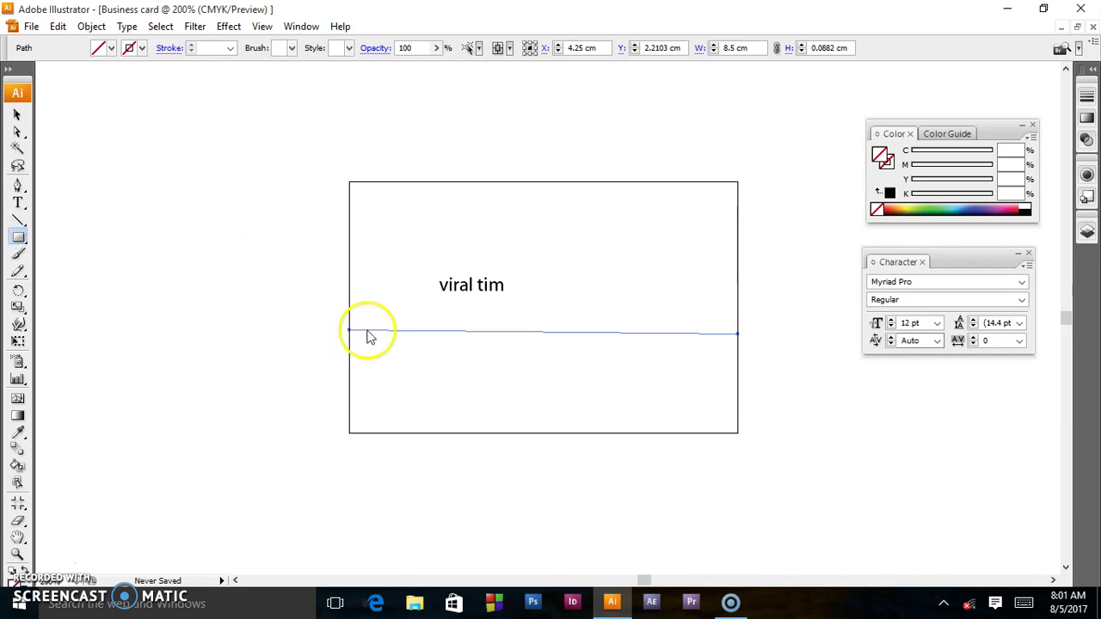
pyautogui.moveTo(444, 213); pyautogui.dragTo(587, 275)
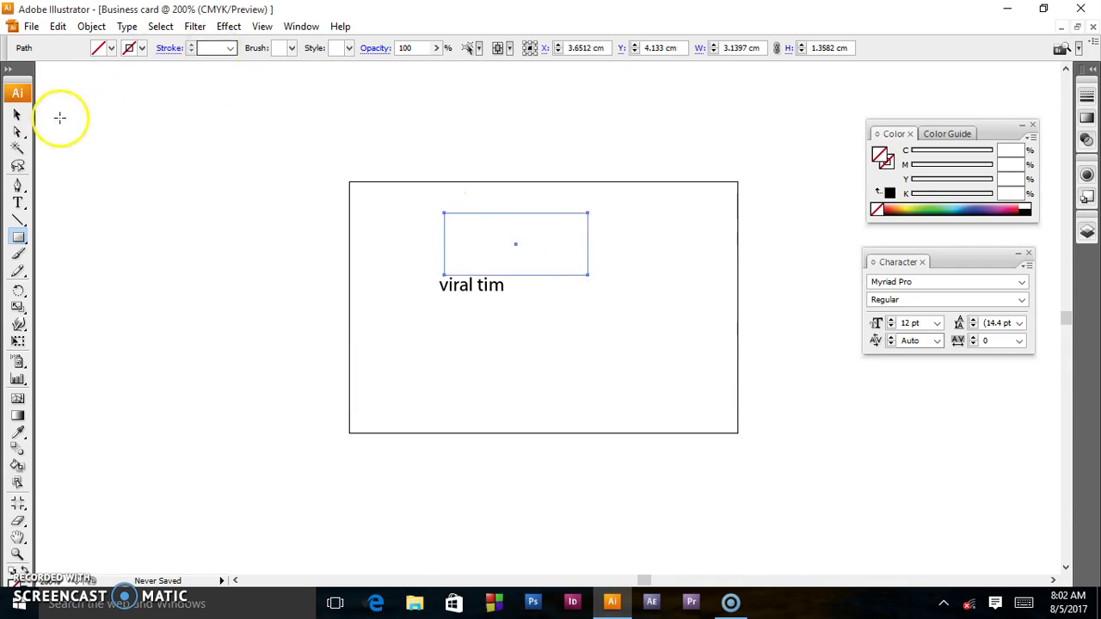
pyautogui.click(110, 49)
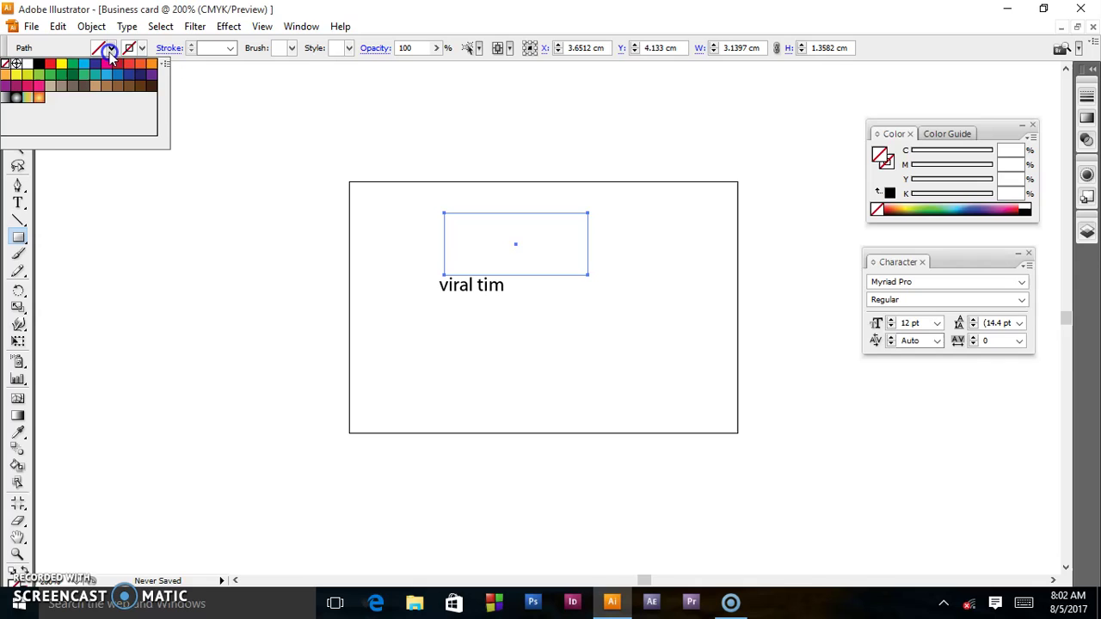
pyautogui.click(38, 75)
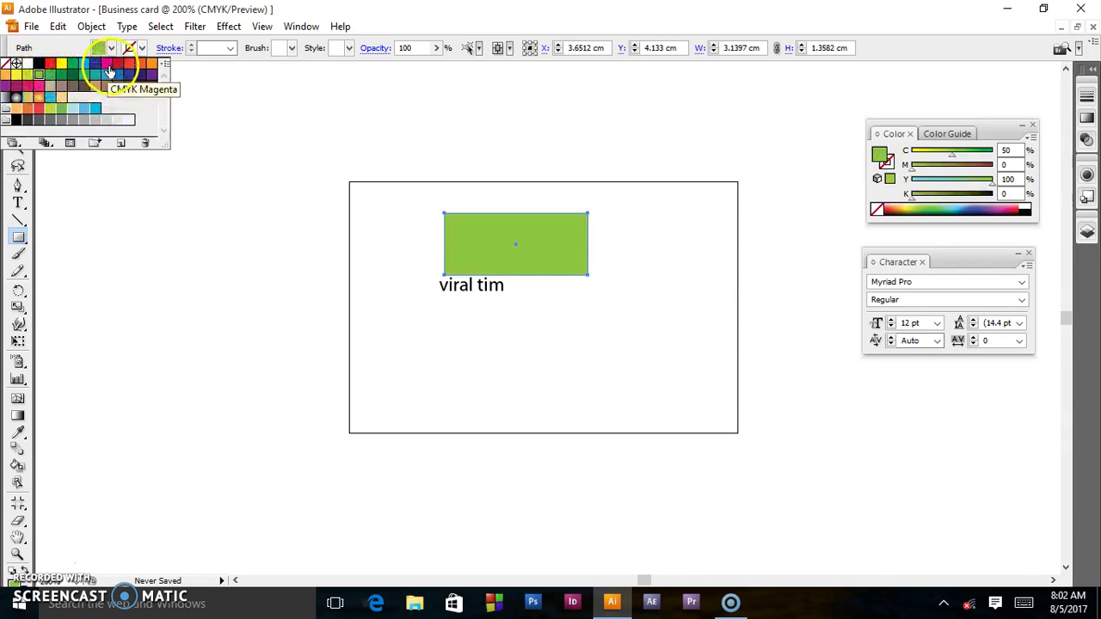
pyautogui.click(108, 68)
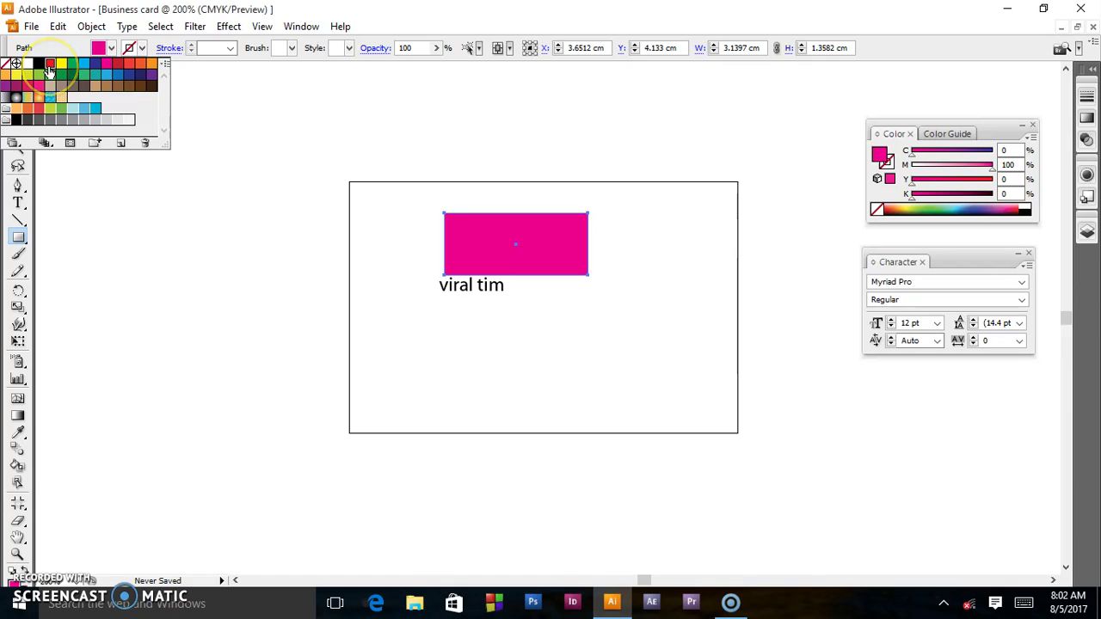
pyautogui.click(49, 66)
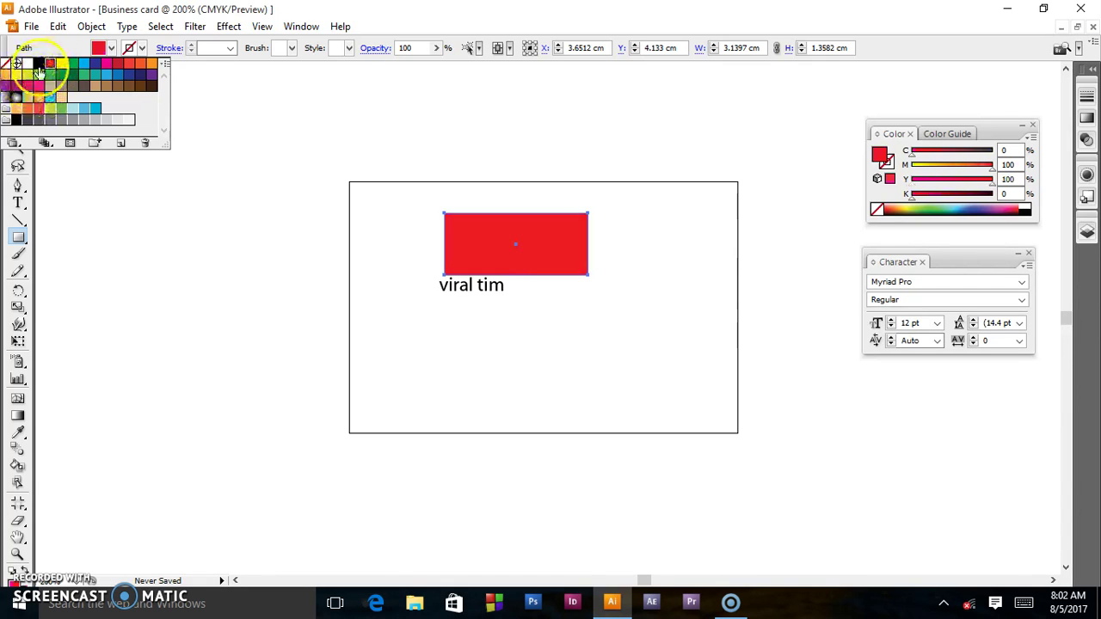
pyautogui.click(60, 66)
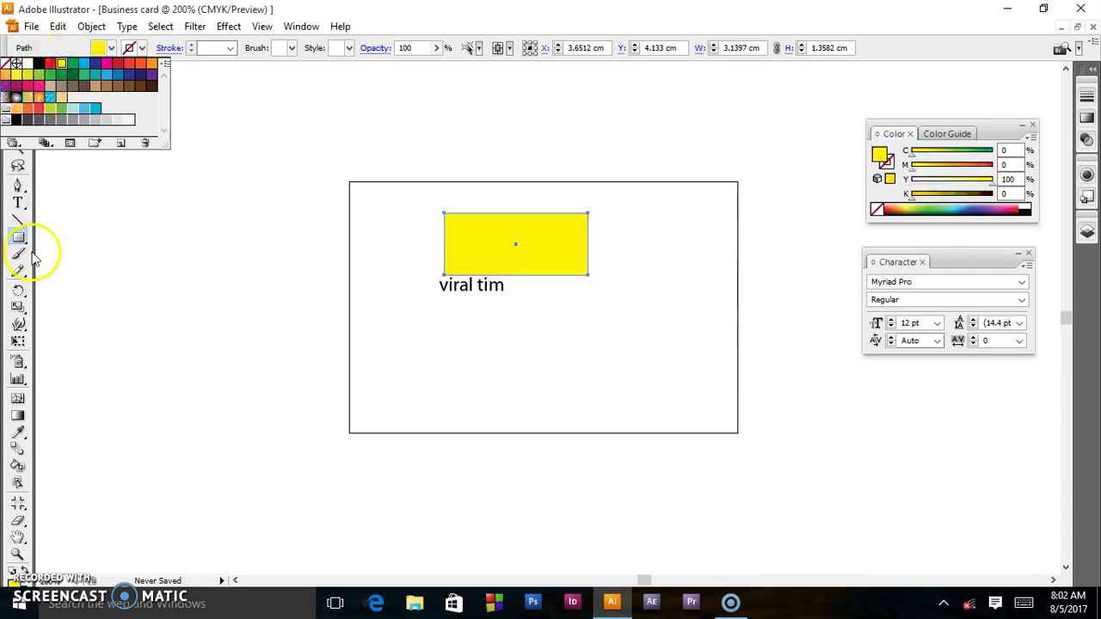
pyautogui.moveTo(24, 242); pyautogui.dragTo(71, 291)
pyautogui.click(72, 298)
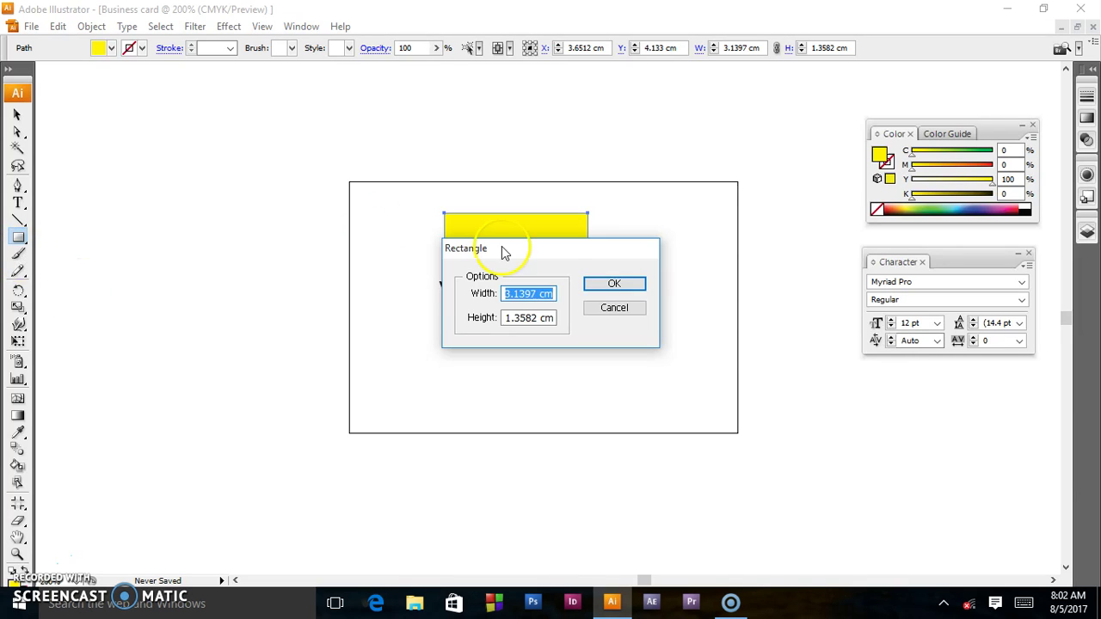
pyautogui.click(599, 306)
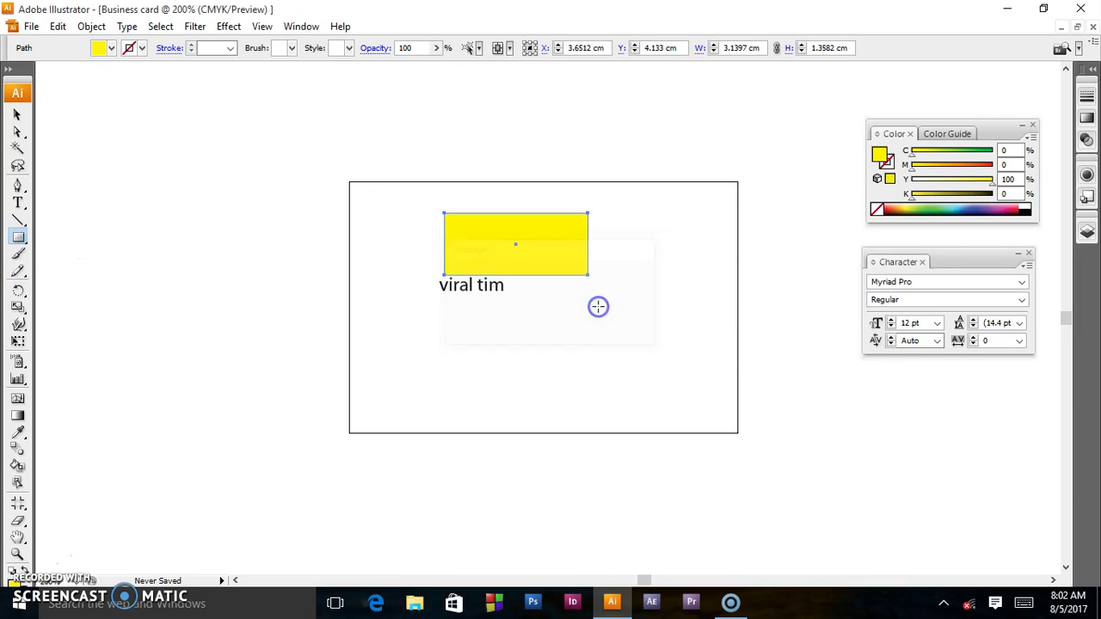
pyautogui.click(422, 334)
pyautogui.click(614, 307)
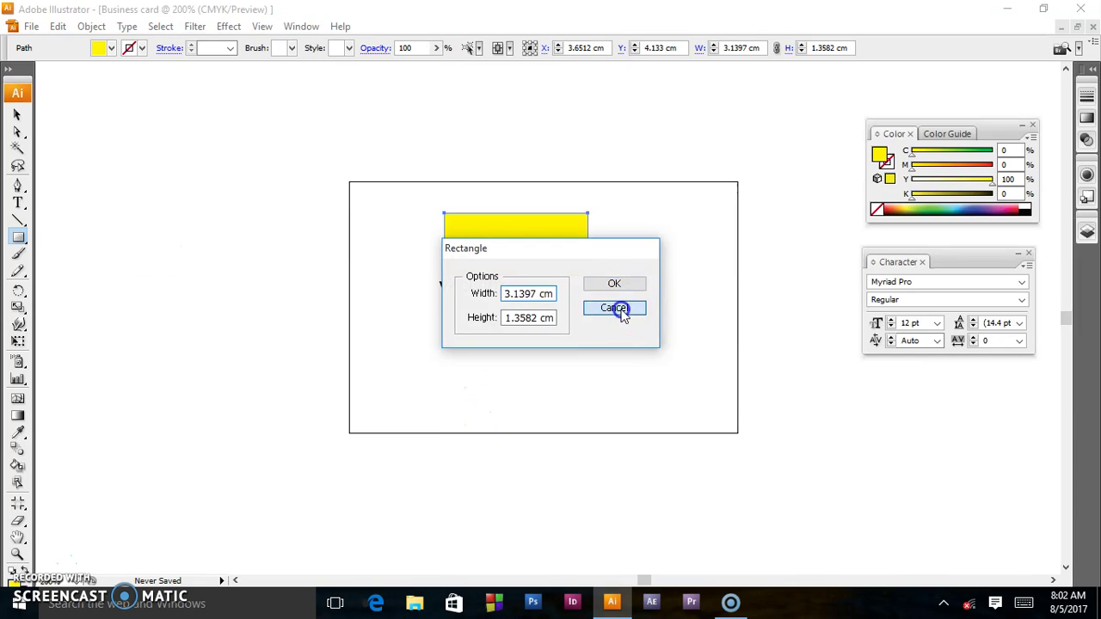
pyautogui.click(17, 114)
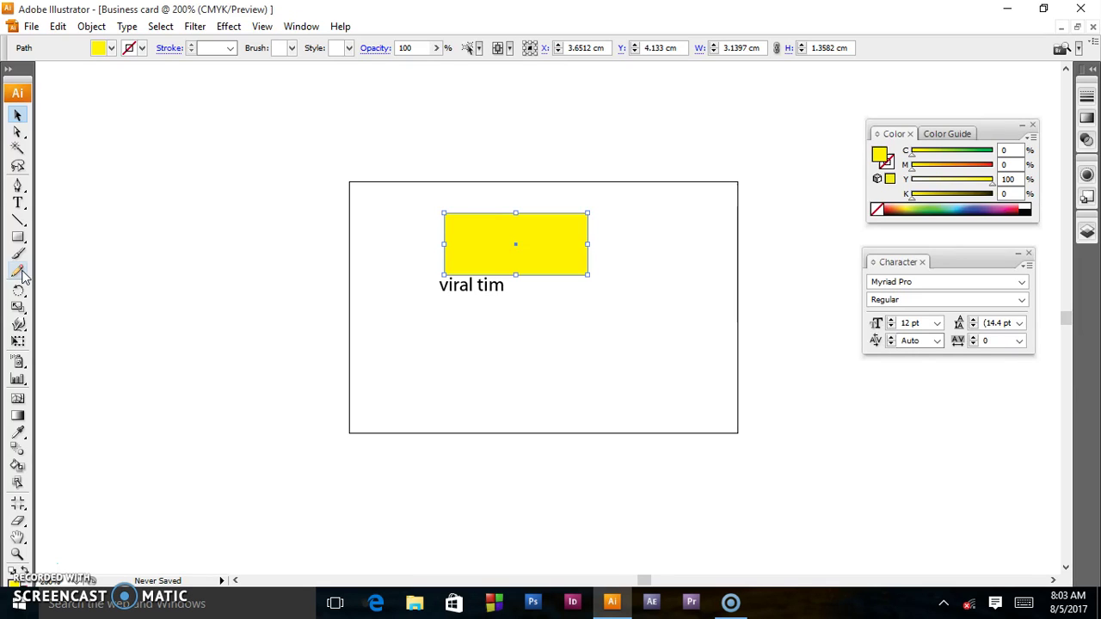
# Step: Switch to the Pencil tool and deselect the yellow rectangle by clicking below the text
pyautogui.click(18, 270)
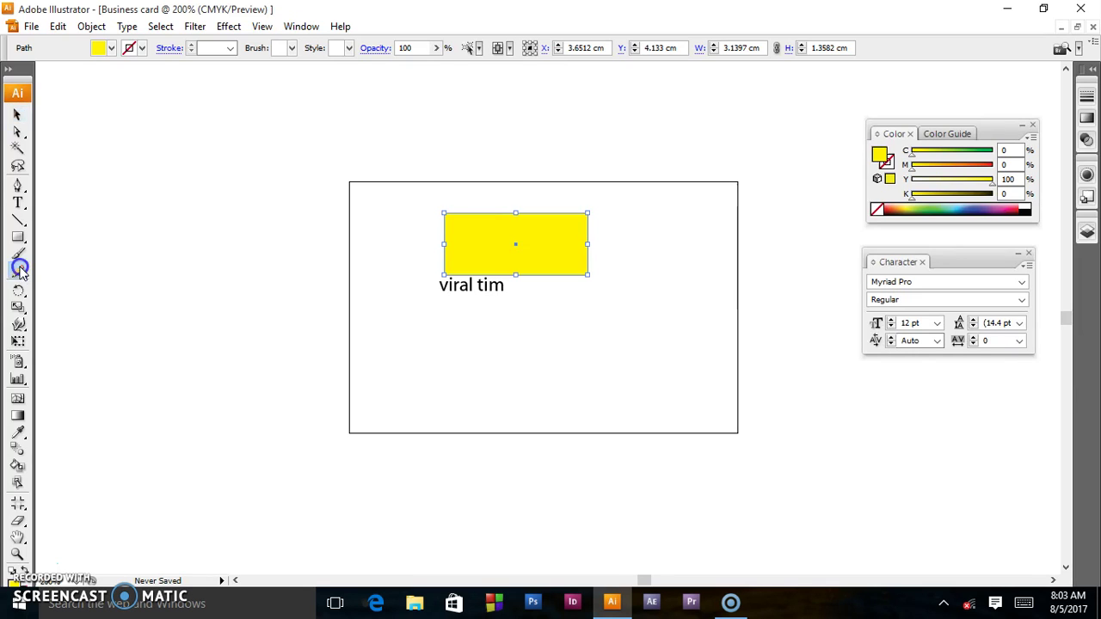
pyautogui.click(476, 329)
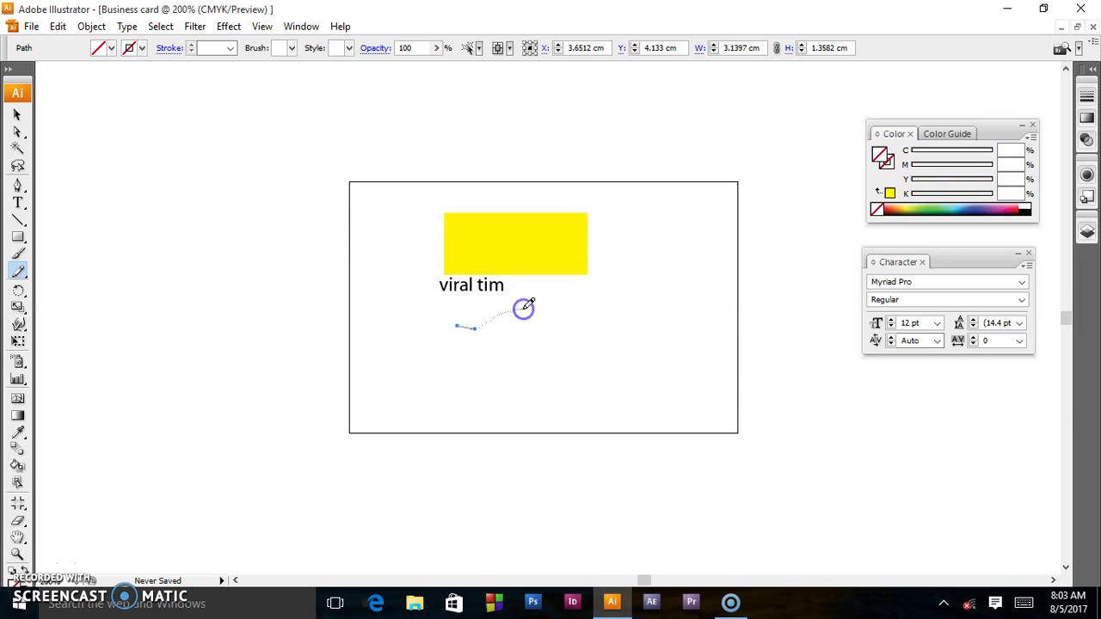